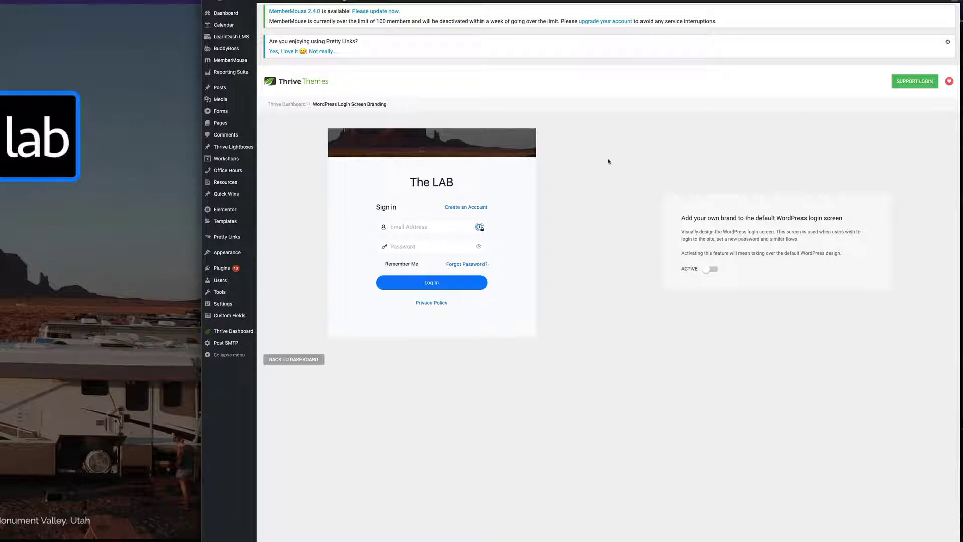
- Turn off the Custom Login/Register Screen in the BuddyBoss theme options, save, and reload the site's login page
{"action": "mouse_move", "coordinate": [235, 52]}
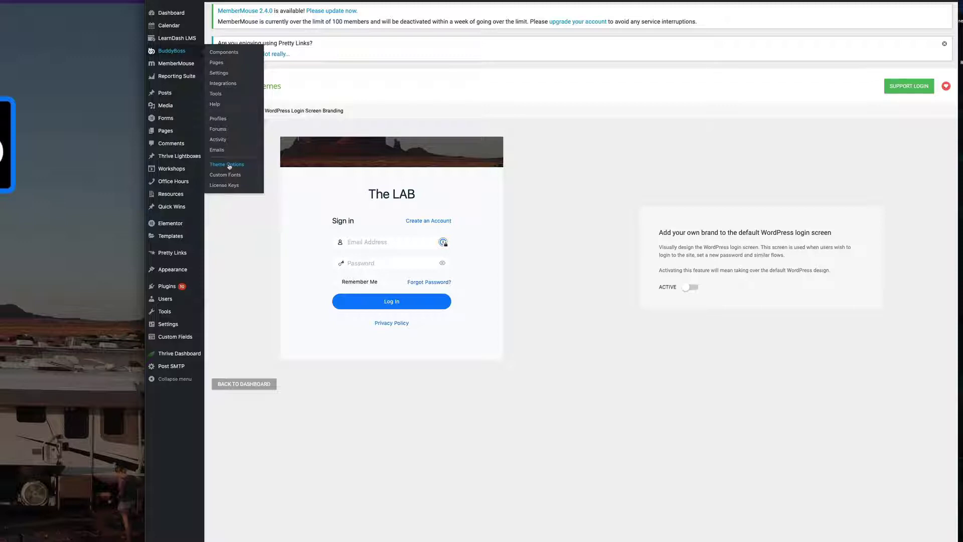
{"action": "left_click", "coordinate": [228, 165]}
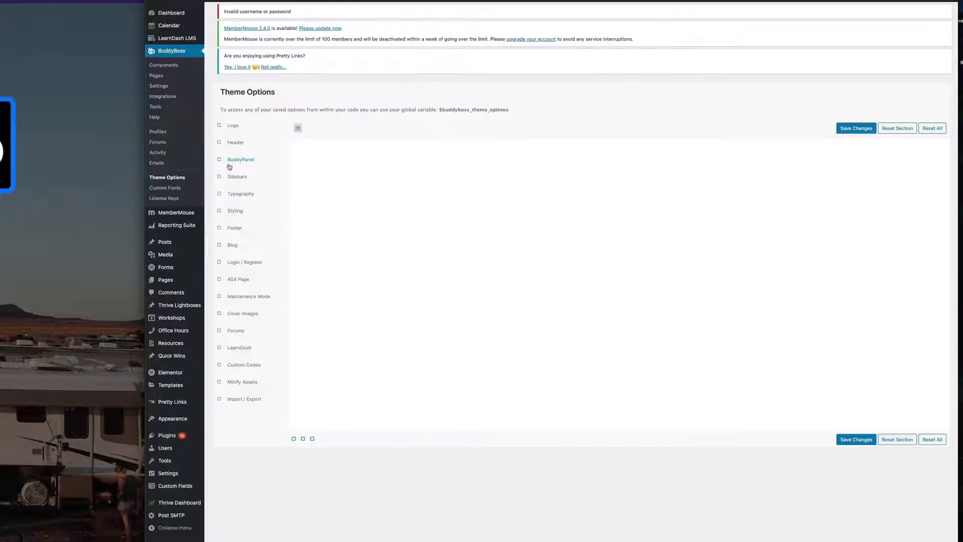
{"action": "left_click", "coordinate": [240, 274]}
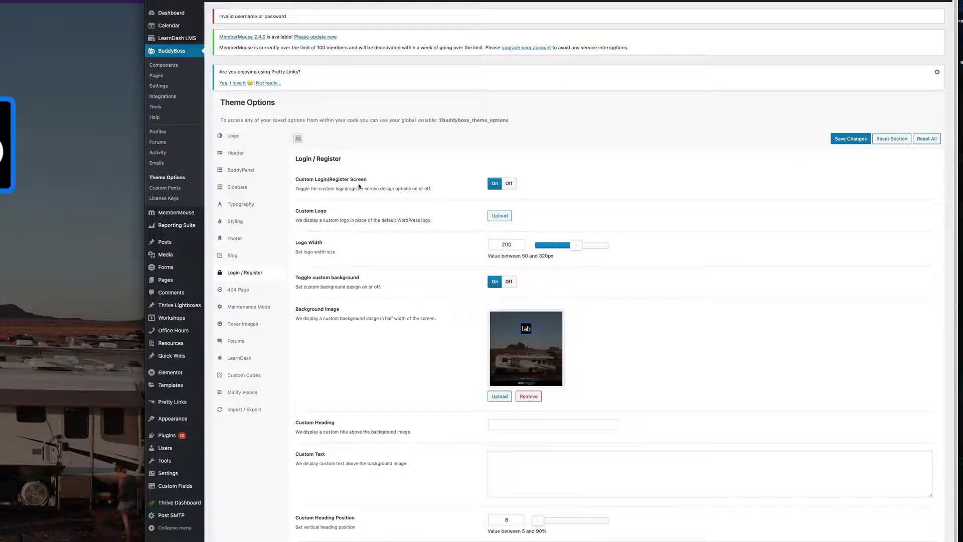
{"action": "scroll", "coordinate": [441, 296], "scroll_direction": "down", "scroll_amount": 1}
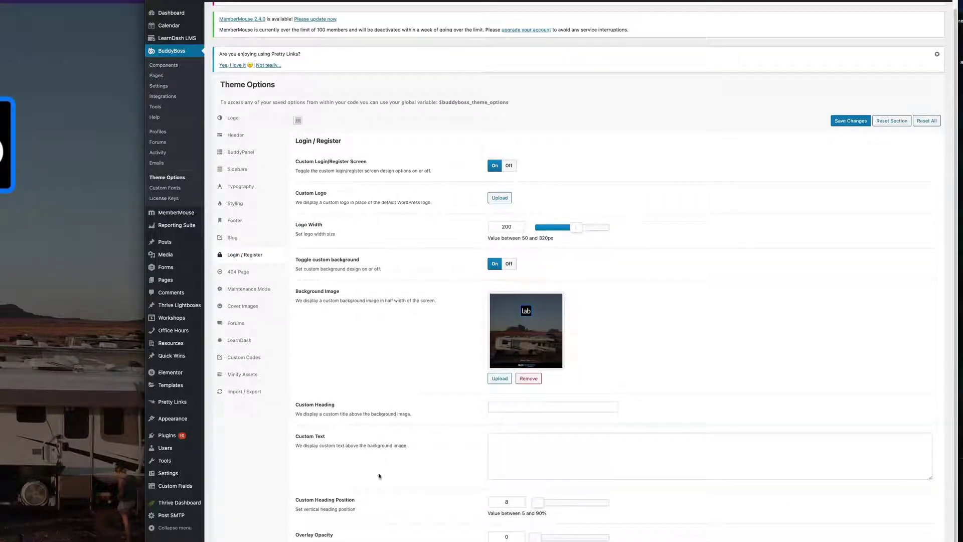
{"action": "left_click", "coordinate": [510, 166]}
{"action": "left_click", "coordinate": [854, 140]}
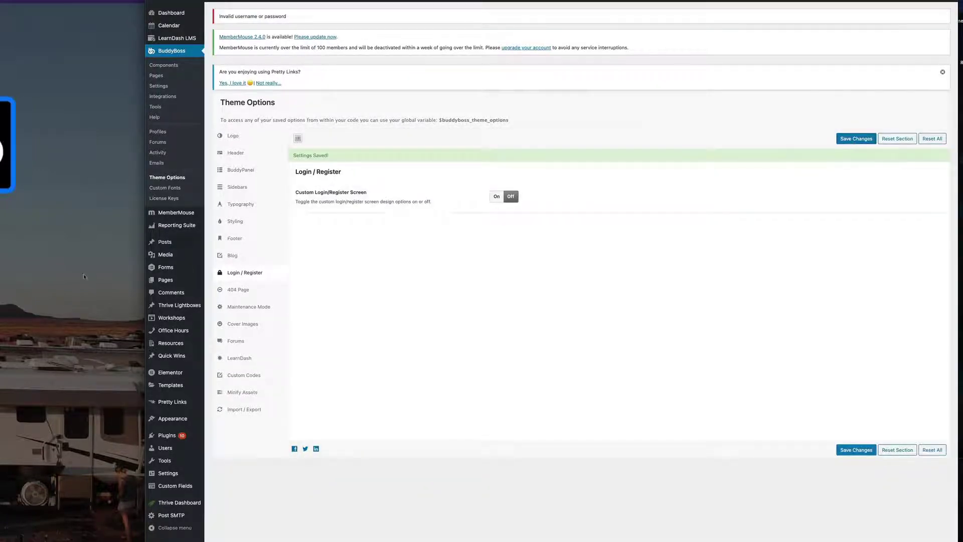
{"action": "left_click", "coordinate": [61, 286]}
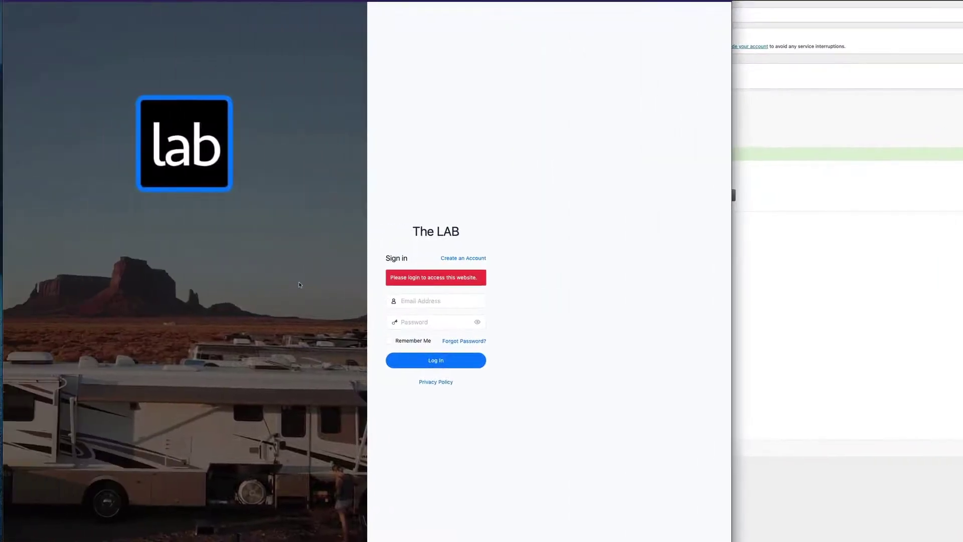
{"action": "key", "text": "super+r"}
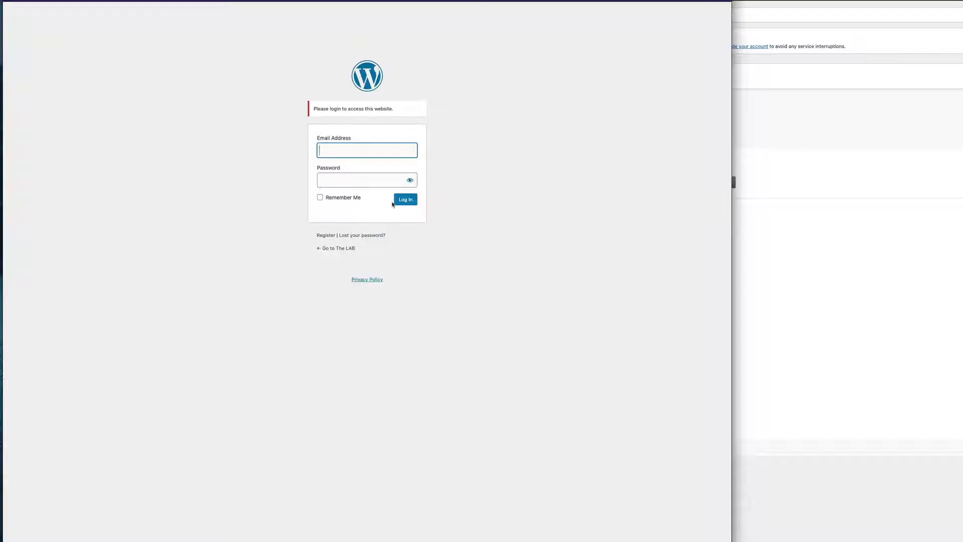
- Activate WordPress Login Screen Branding among the Thrive Dashboard features
{"action": "left_click", "coordinate": [795, 121]}
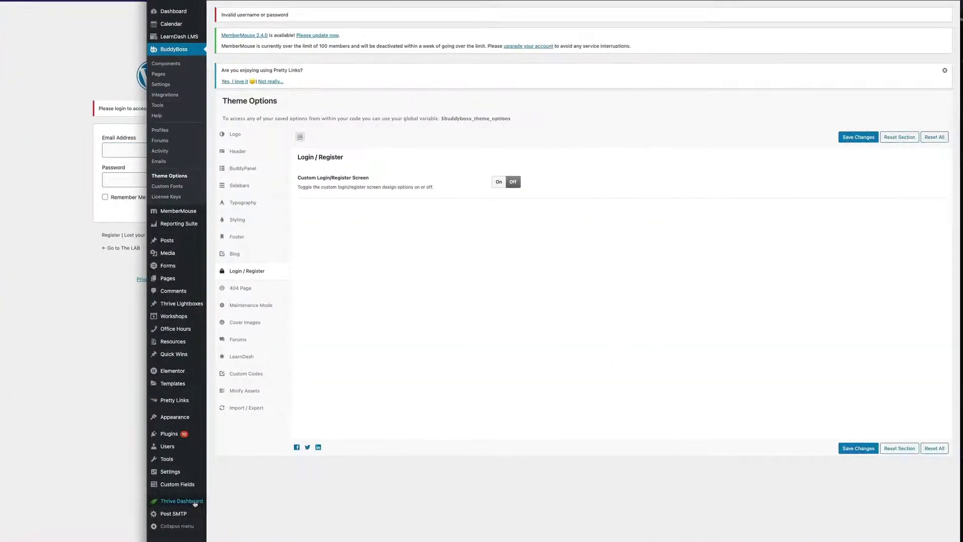
{"action": "mouse_move", "coordinate": [401, 501]}
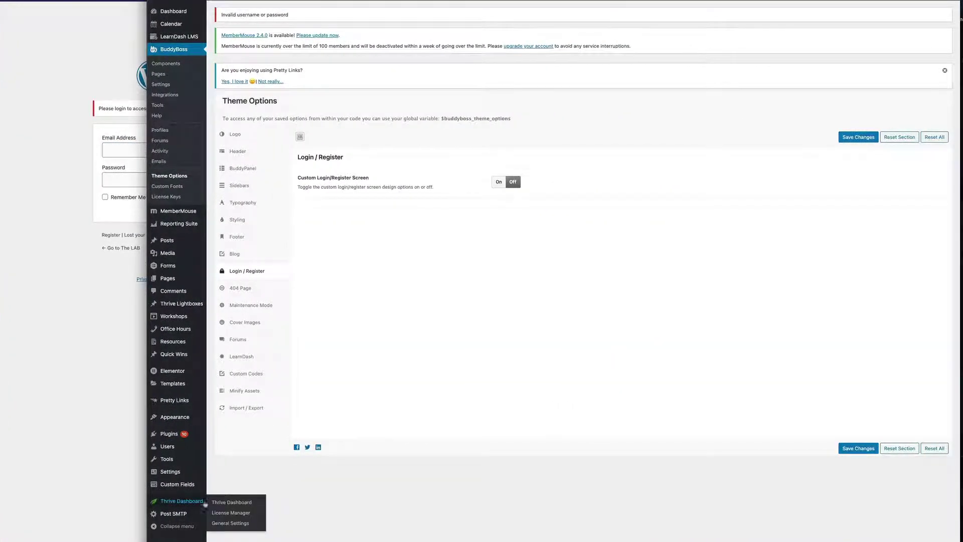
{"action": "left_click", "coordinate": [234, 501]}
{"action": "scroll", "coordinate": [577, 341], "scroll_direction": "down", "scroll_amount": 4}
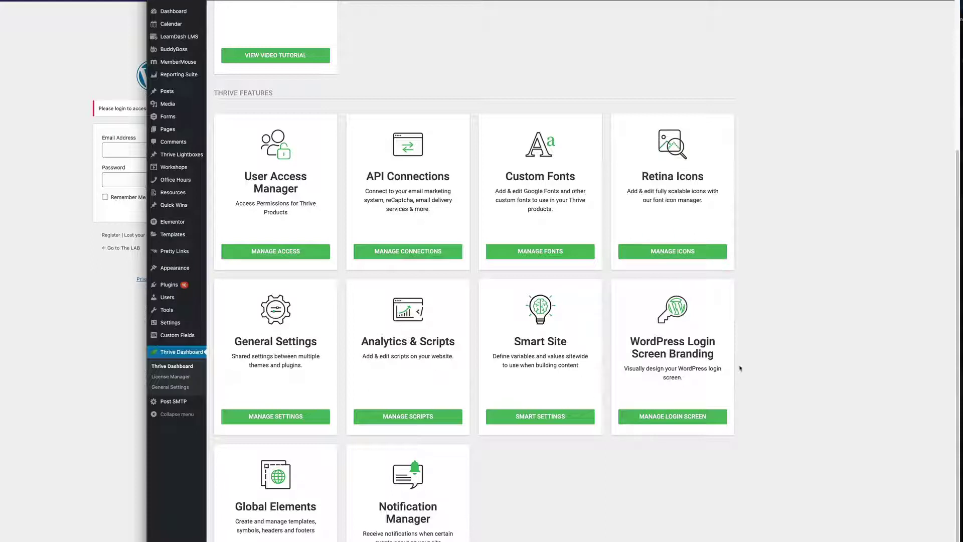
{"action": "left_click", "coordinate": [676, 417]}
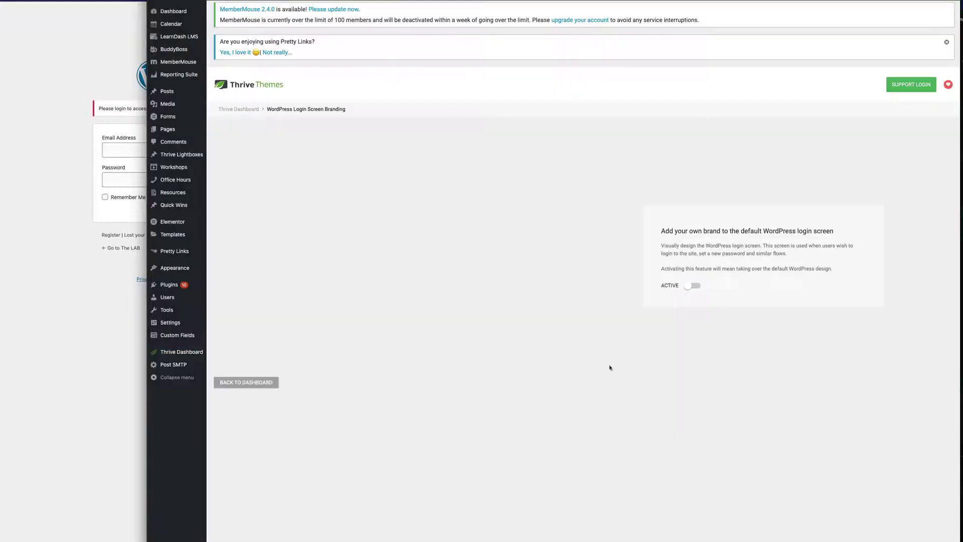
{"action": "left_click", "coordinate": [695, 286]}
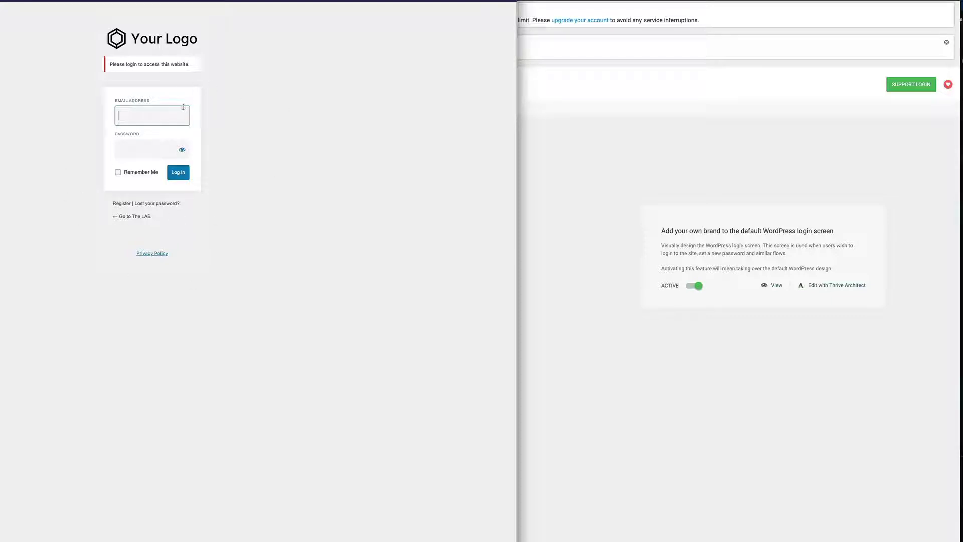
- Edit the branded login screen with Thrive Architect and replace its template with Login Screen 18
{"action": "left_click", "coordinate": [593, 303]}
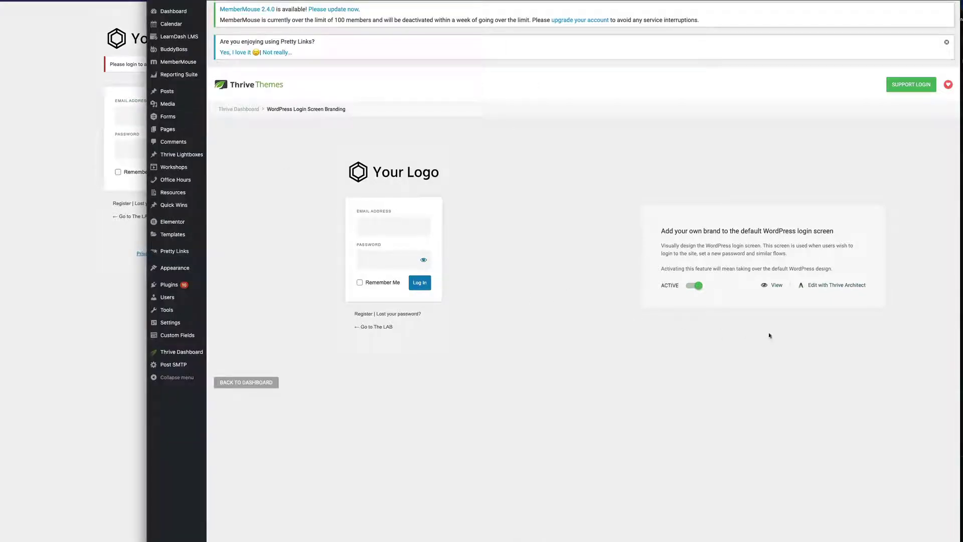
{"action": "left_click", "coordinate": [838, 287]}
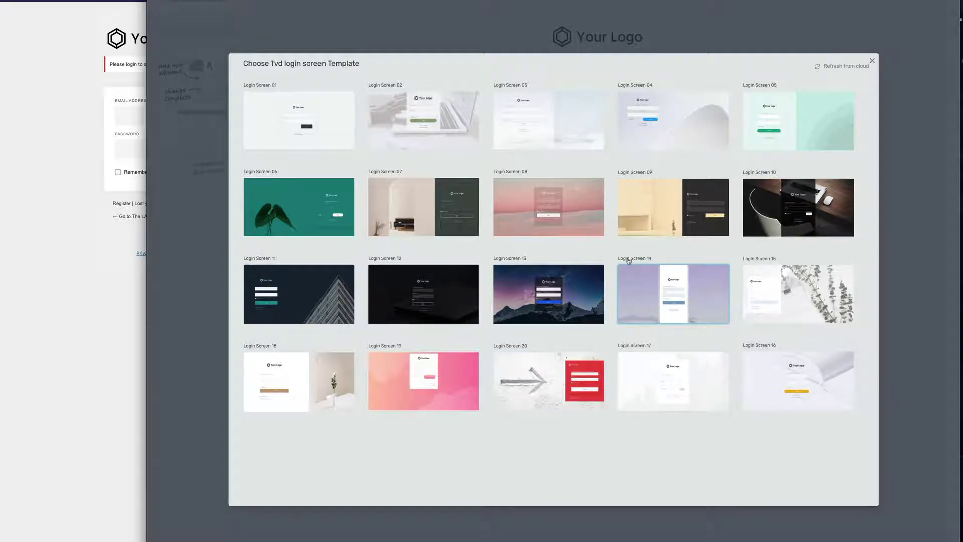
{"action": "left_click", "coordinate": [319, 379]}
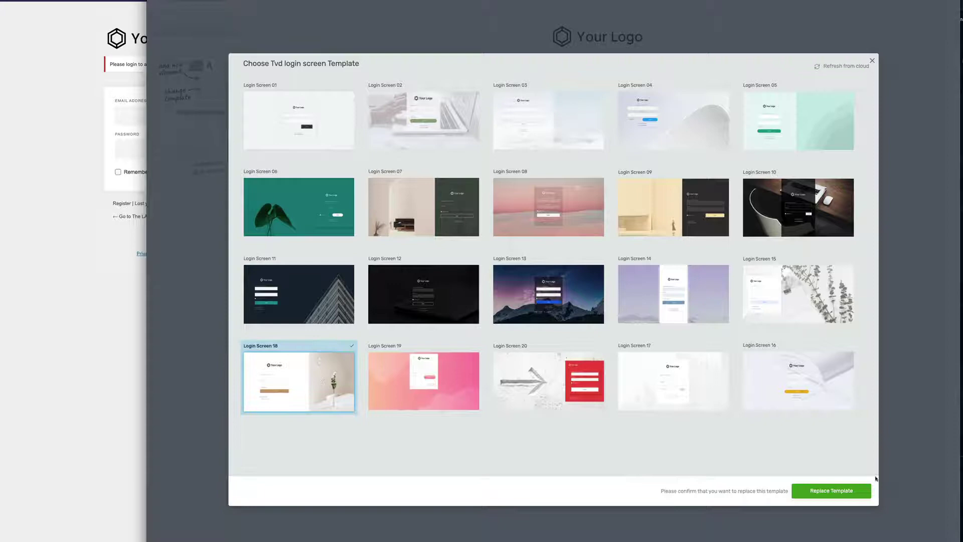
{"action": "left_click", "coordinate": [849, 490]}
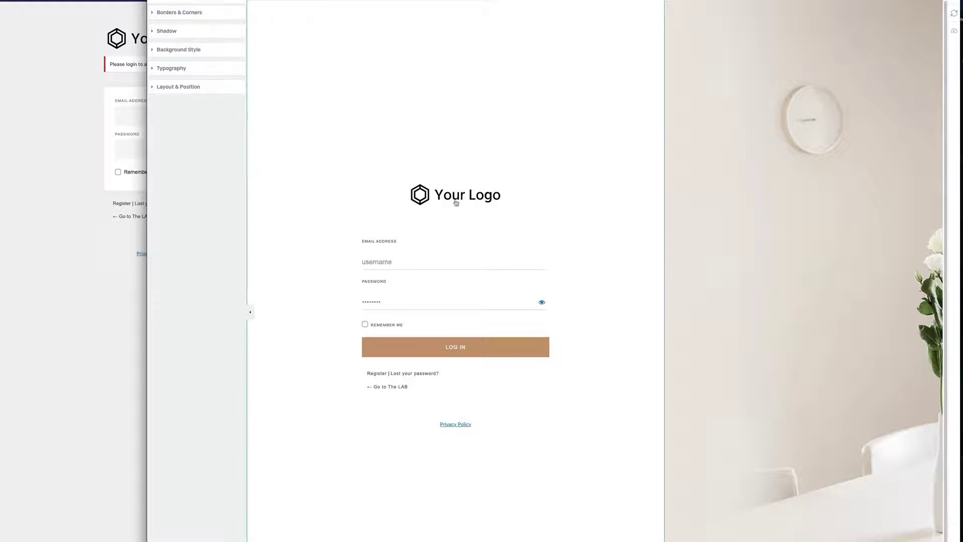
- Replace the placeholder logo with the lab Blog Marketing Academy logo from the media library and set its size to 329 px
{"action": "left_click", "coordinate": [489, 196]}
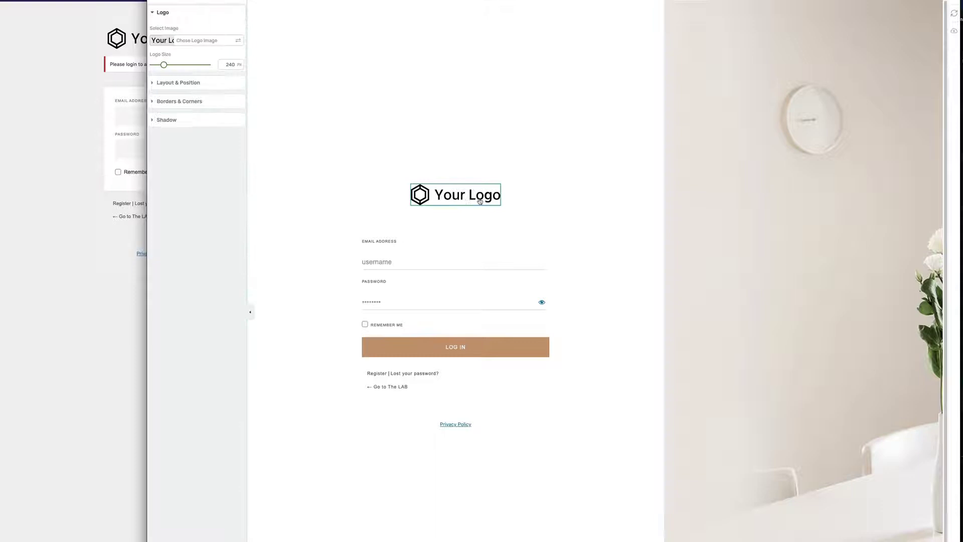
{"action": "left_click", "coordinate": [172, 42]}
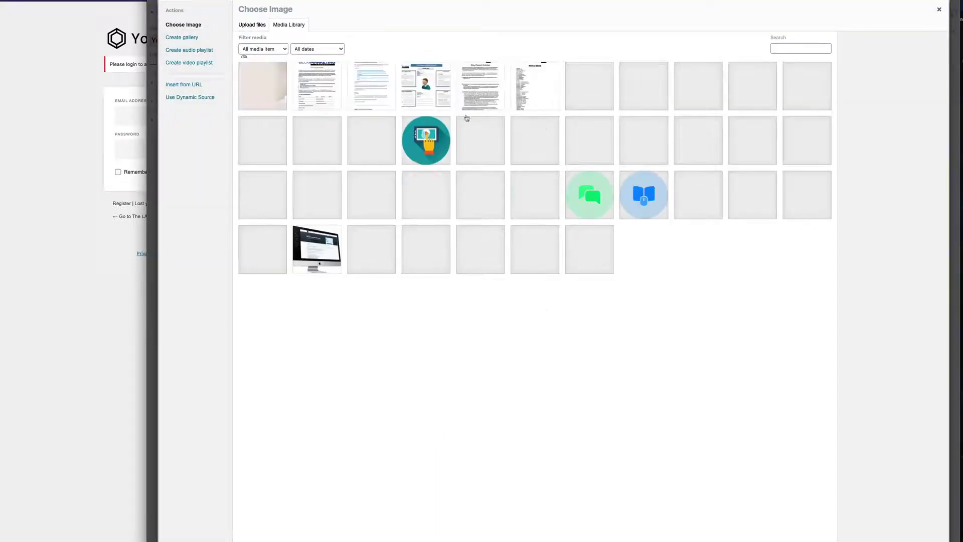
{"action": "left_click", "coordinate": [802, 39]}
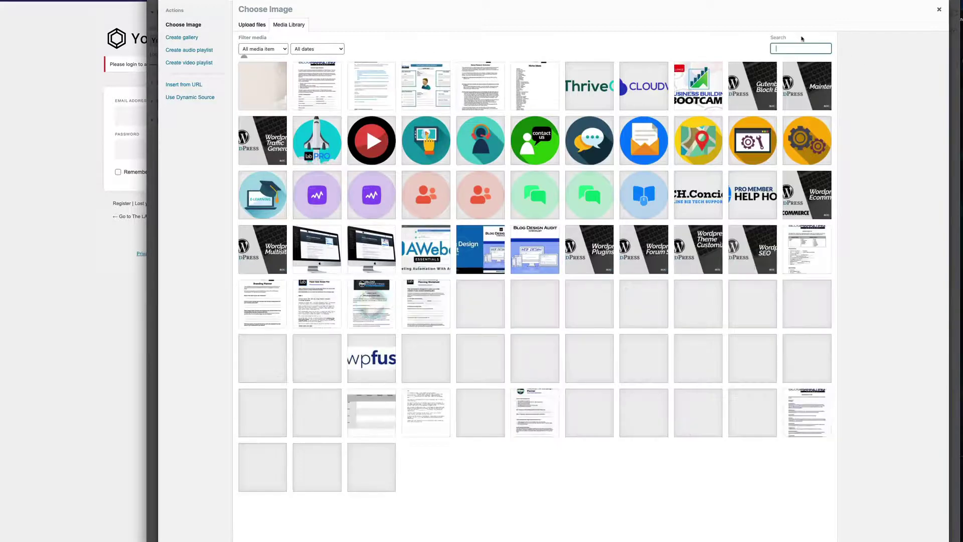
{"action": "type", "text": "lab"}
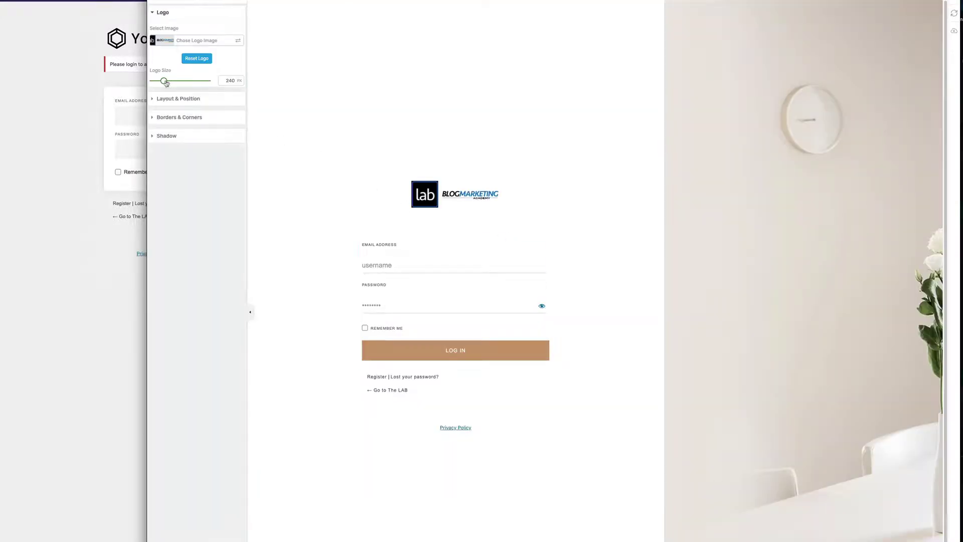
{"action": "left_click_drag", "start_coordinate": [163, 81], "coordinate": [168, 81]}
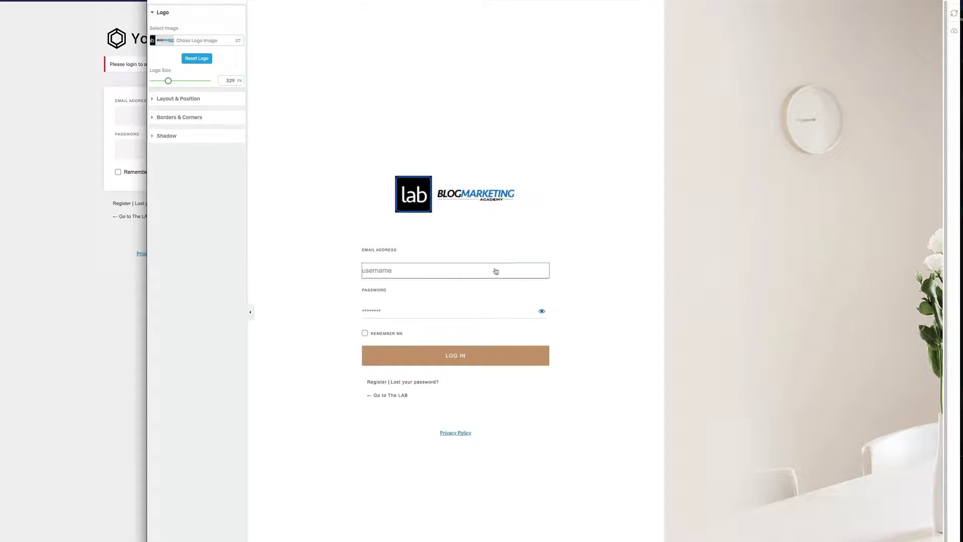
- Make the Email Address and Password labels darker, larger and bold
{"action": "left_click", "coordinate": [388, 252]}
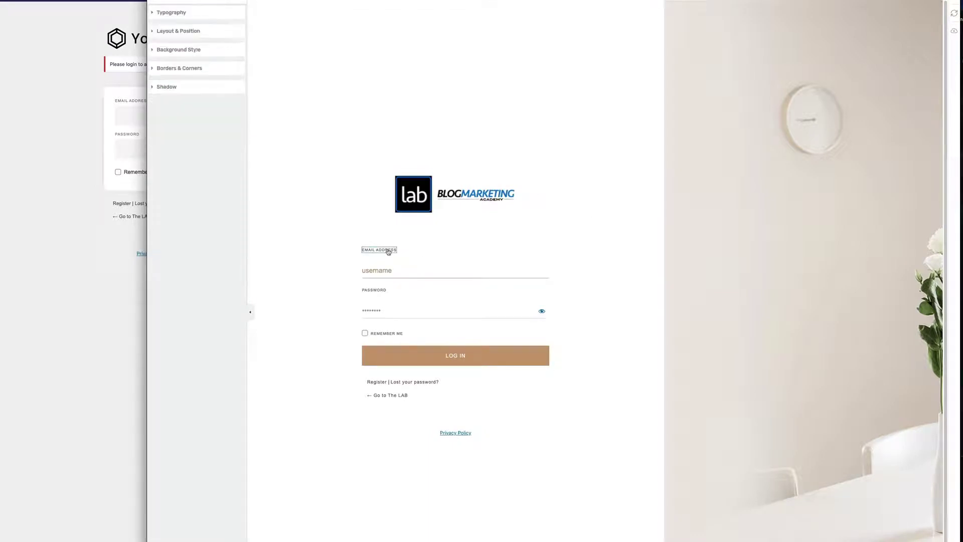
{"action": "left_click", "coordinate": [168, 18]}
{"action": "left_click", "coordinate": [194, 43]}
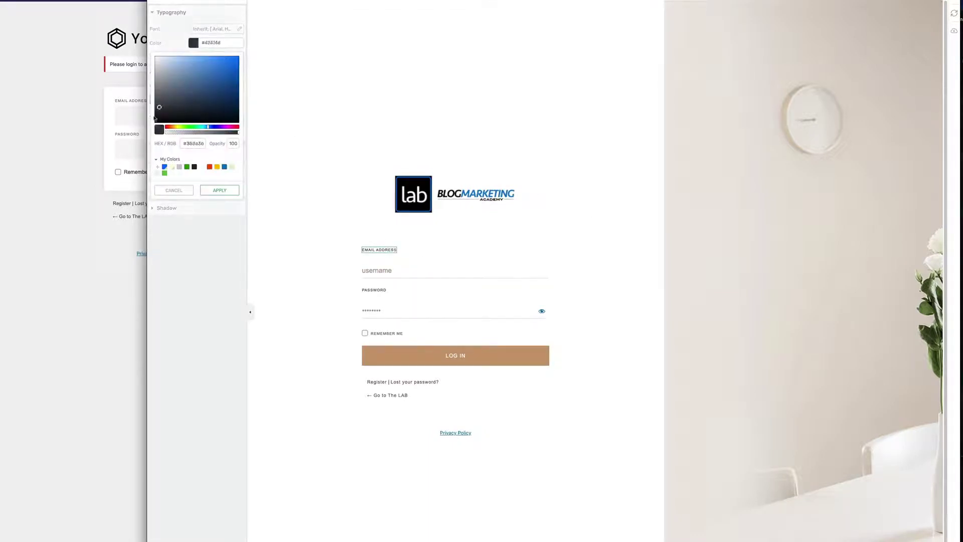
{"action": "mouse_move", "coordinate": [154, 118]}
{"action": "left_mouse_down"}
{"action": "mouse_move", "coordinate": [147, 124]}
{"action": "mouse_move", "coordinate": [162, 119]}
{"action": "left_mouse_up"}
{"action": "left_click", "coordinate": [219, 191]}
{"action": "left_click", "coordinate": [388, 270]}
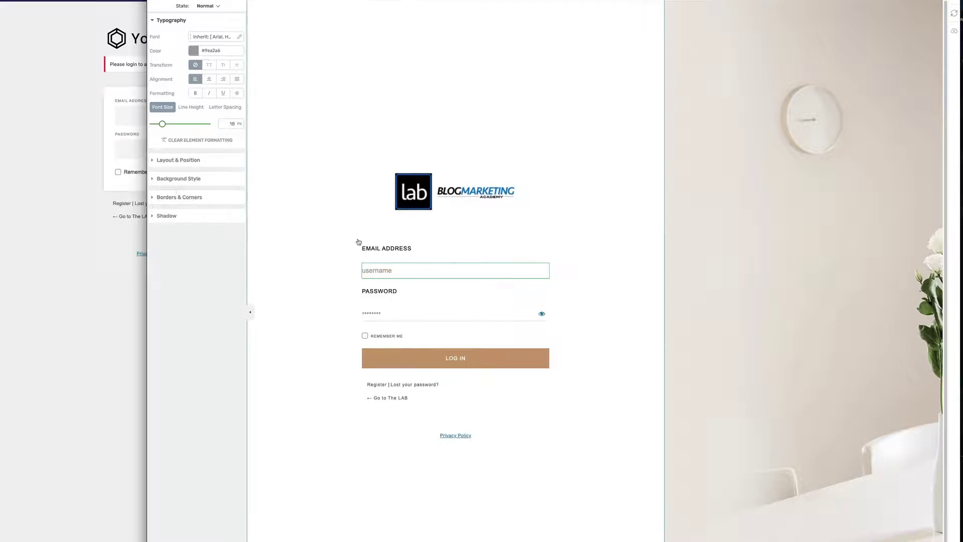
- Change the Log In button's background to the saved blue colour Lochmara, #0a75bd
{"action": "left_click", "coordinate": [387, 358]}
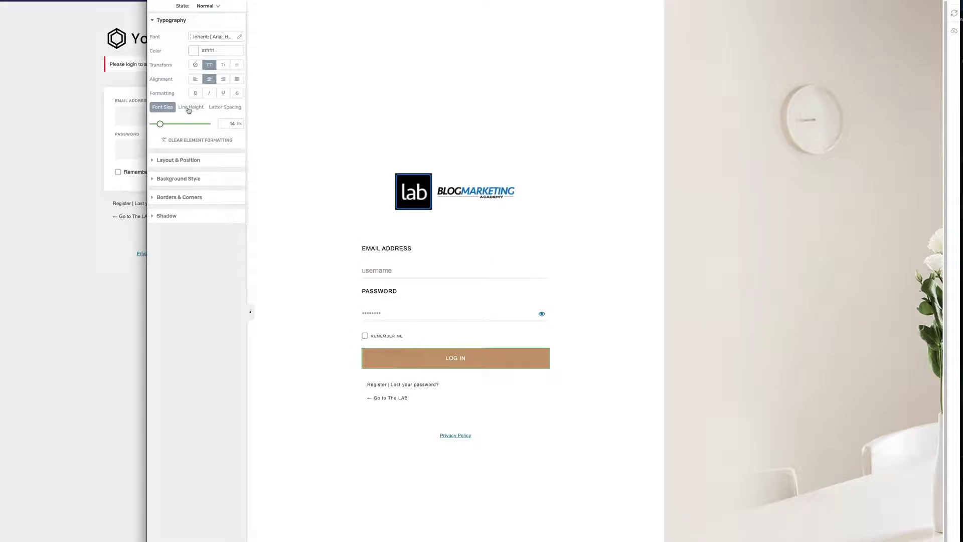
{"action": "left_click", "coordinate": [176, 178]}
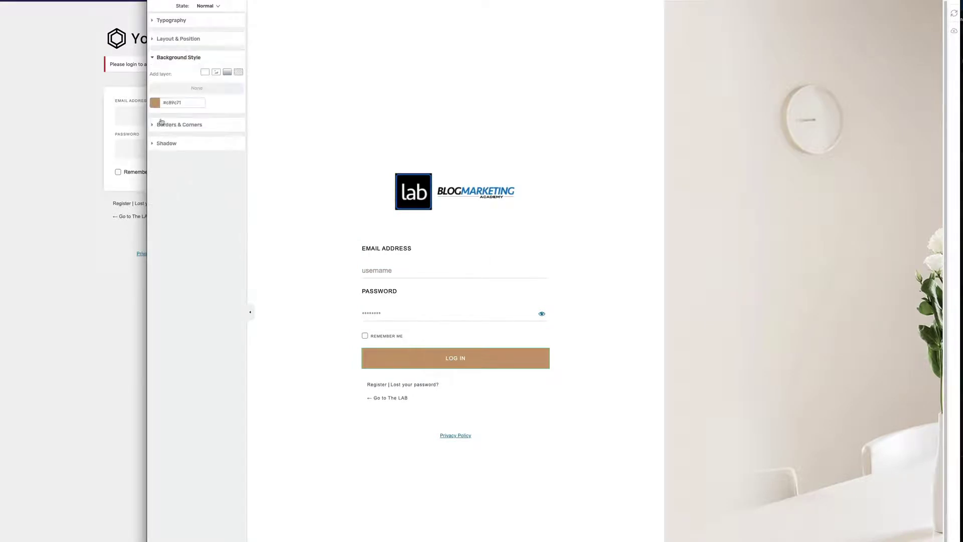
{"action": "left_click", "coordinate": [155, 103]}
{"action": "left_click", "coordinate": [224, 227]}
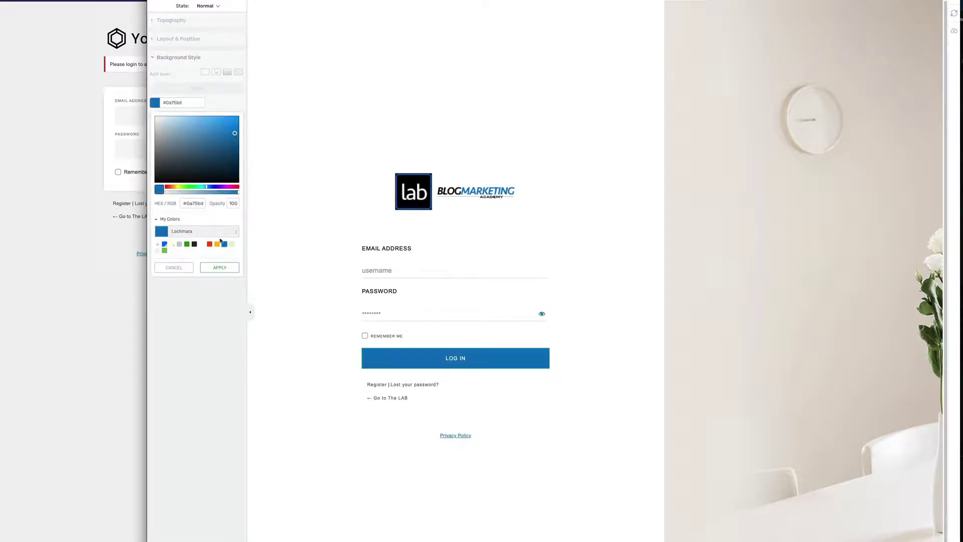
{"action": "left_click", "coordinate": [219, 266]}
{"action": "left_click", "coordinate": [267, 335]}
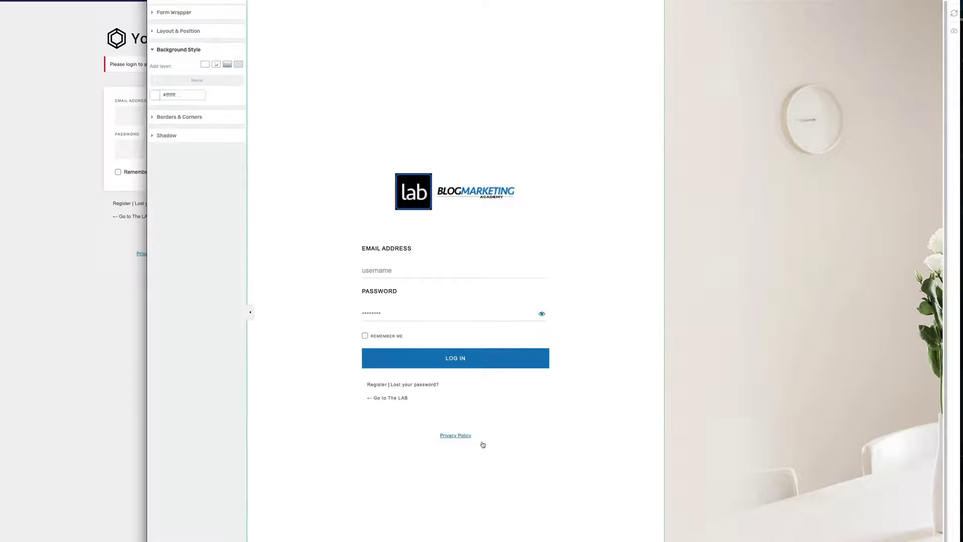
- Replace the page's background image with login-background-1.jpg displayed as Cover, and remove the linear gradient layer
{"action": "left_click", "coordinate": [776, 217]}
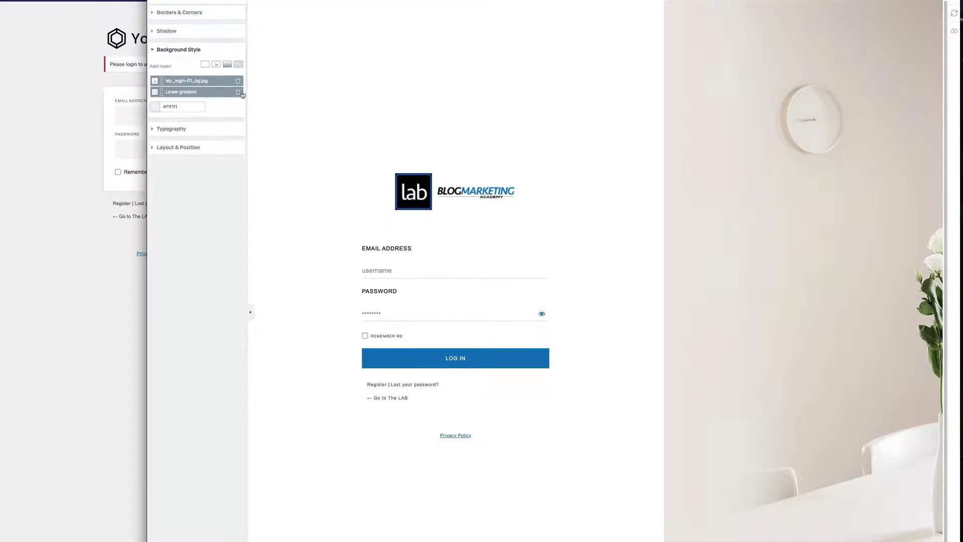
{"action": "left_click", "coordinate": [197, 82]}
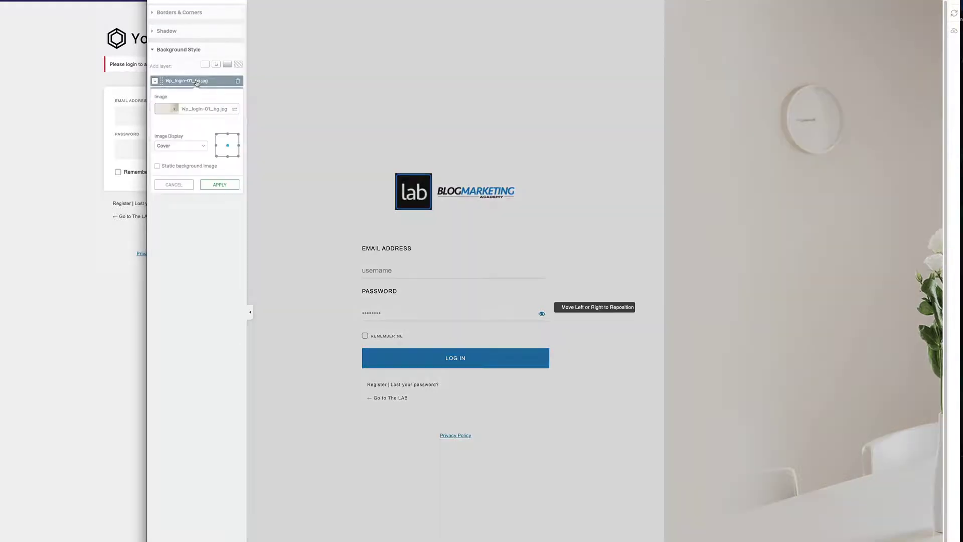
{"action": "left_click", "coordinate": [194, 111]}
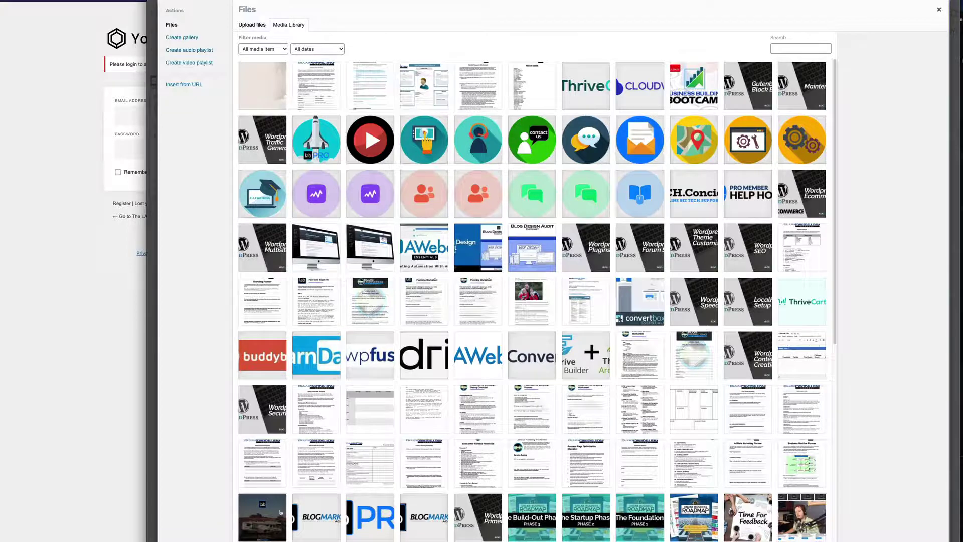
{"action": "left_click", "coordinate": [267, 522]}
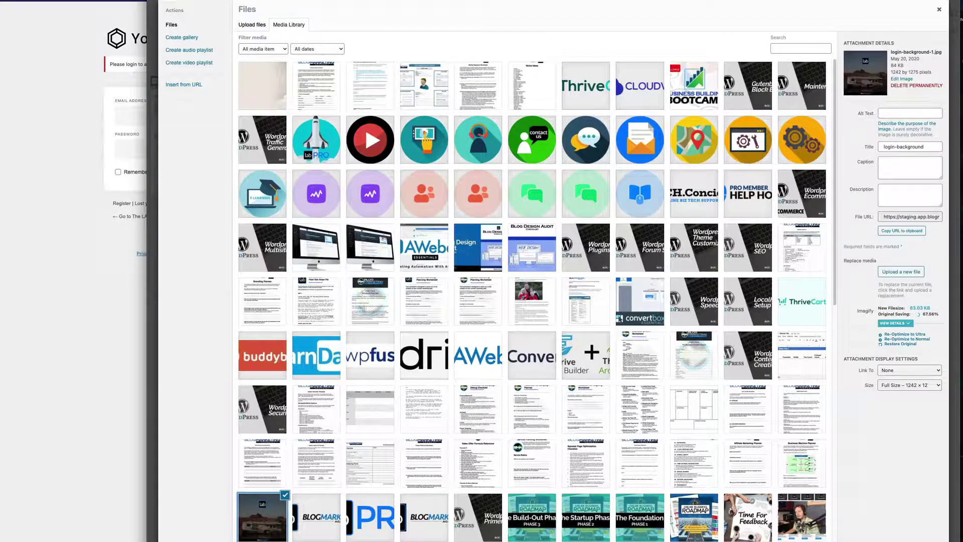
{"action": "left_click", "coordinate": [923, 541]}
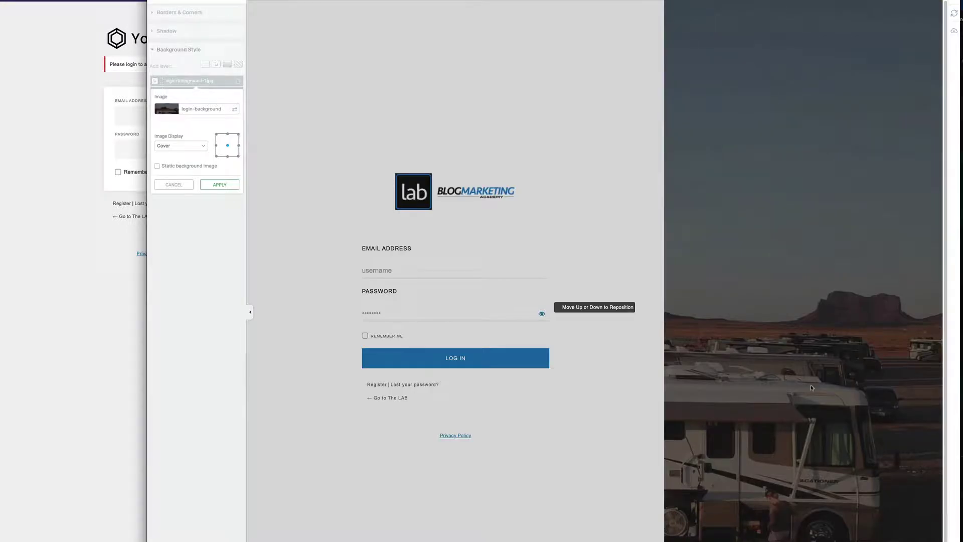
{"action": "left_click_drag", "start_coordinate": [808, 398], "coordinate": [855, 380]}
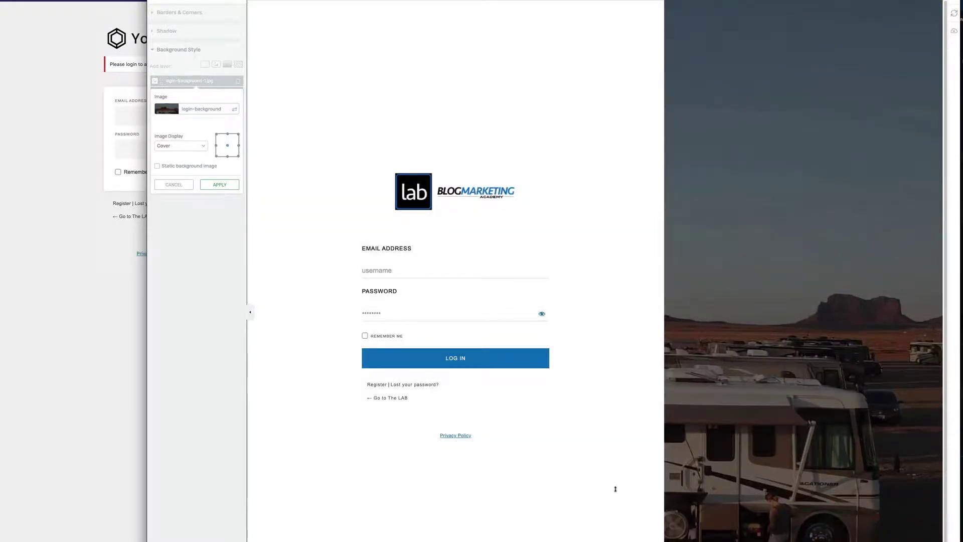
{"action": "left_click", "coordinate": [222, 184]}
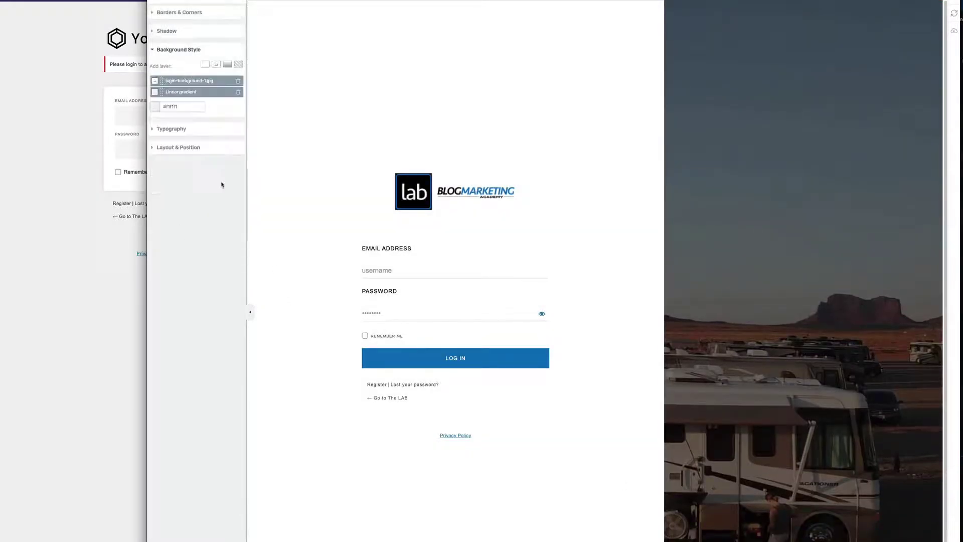
{"action": "left_click", "coordinate": [238, 93]}
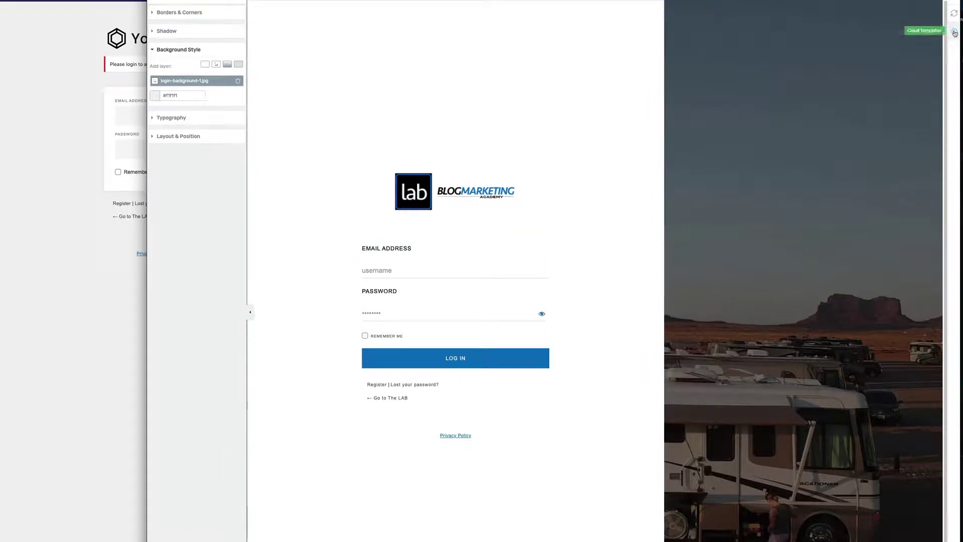
- View the available cloud templates for the login screen without choosing another one
{"action": "left_click", "coordinate": [954, 32]}
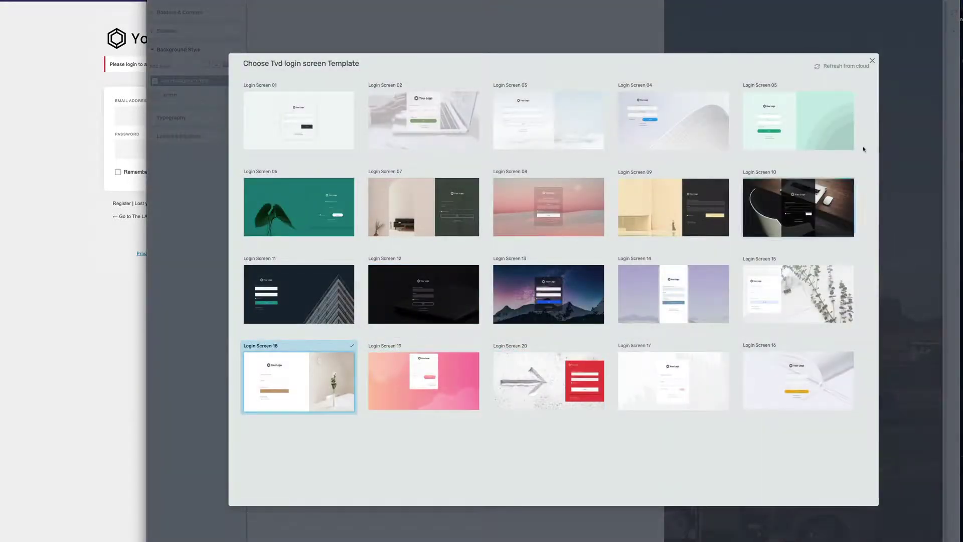
{"action": "left_click", "coordinate": [873, 63]}
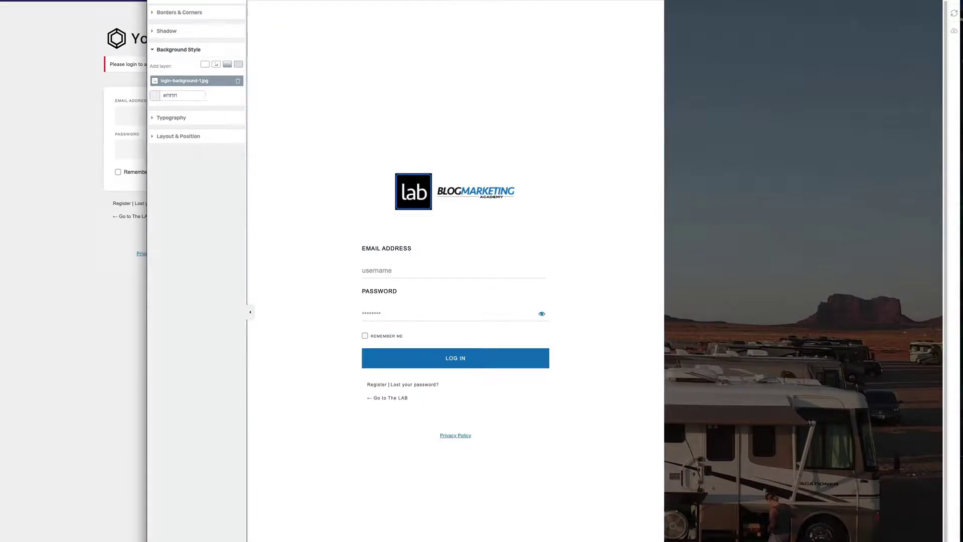
- Save the login screen design and reload the site's login page to check it
{"action": "left_click", "coordinate": [59, 439]}
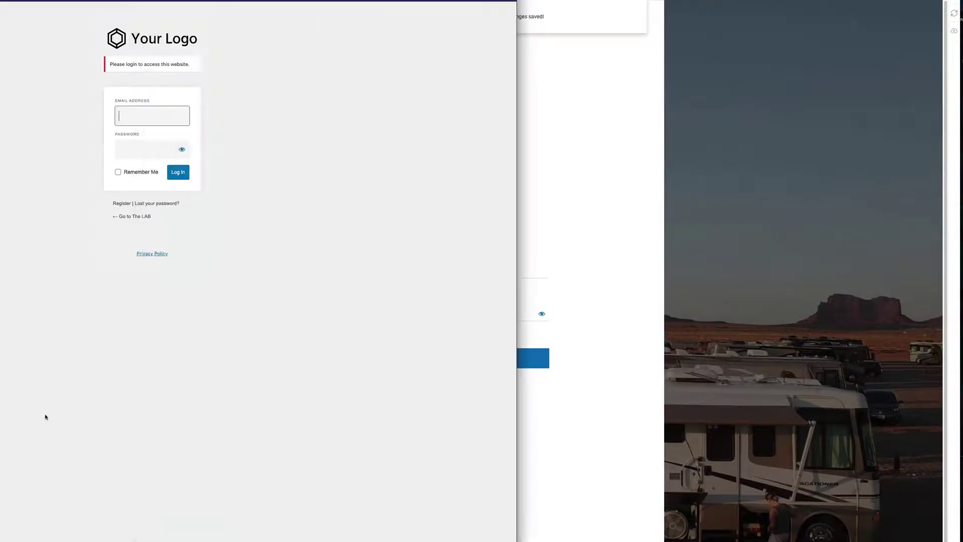
{"action": "left_click", "coordinate": [48, 390]}
{"action": "key", "text": "super+r"}
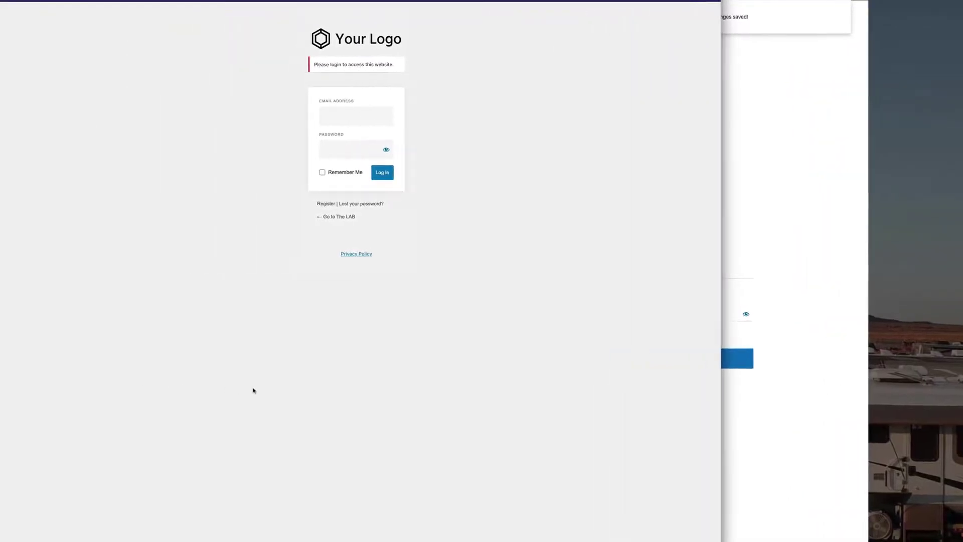